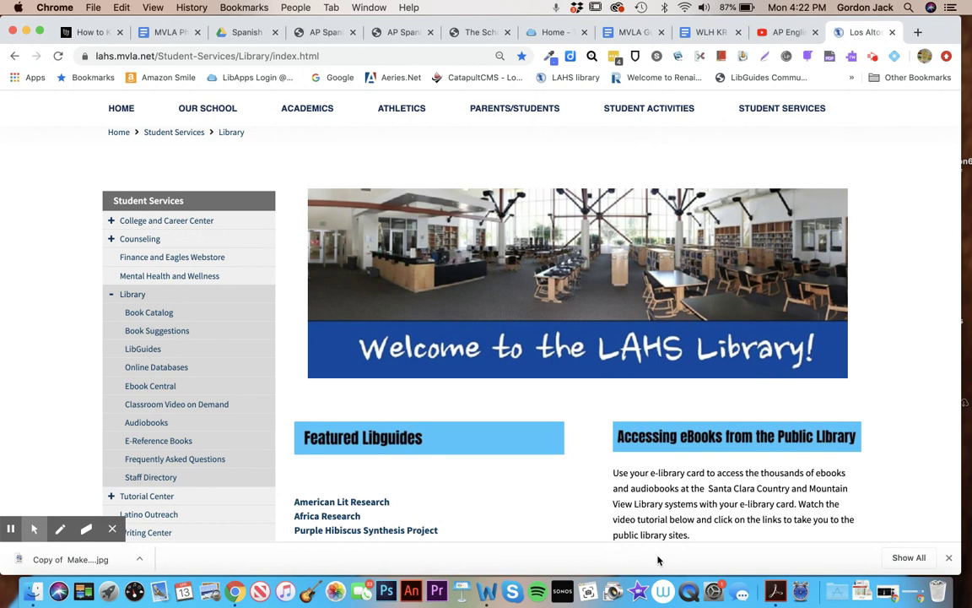
Scroll the LAHS Library page down to the 'Accessing eBooks from the Public Library' links
scroll(601, 458, down, 4)
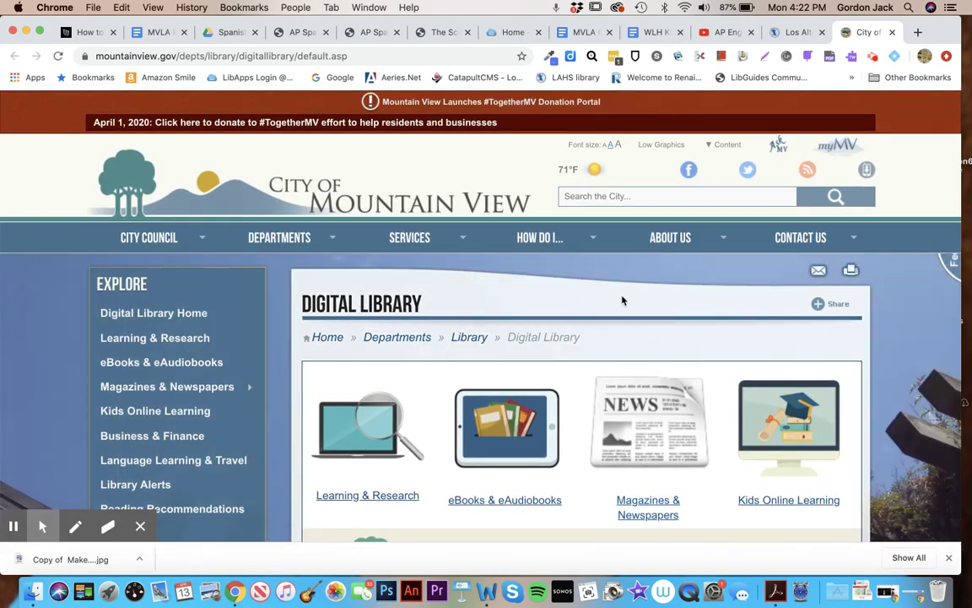
Go from Mountain View's eBooks & eAudiobooks page to the Northern California Digital Library sign-in
scroll(630, 293, down, 3)
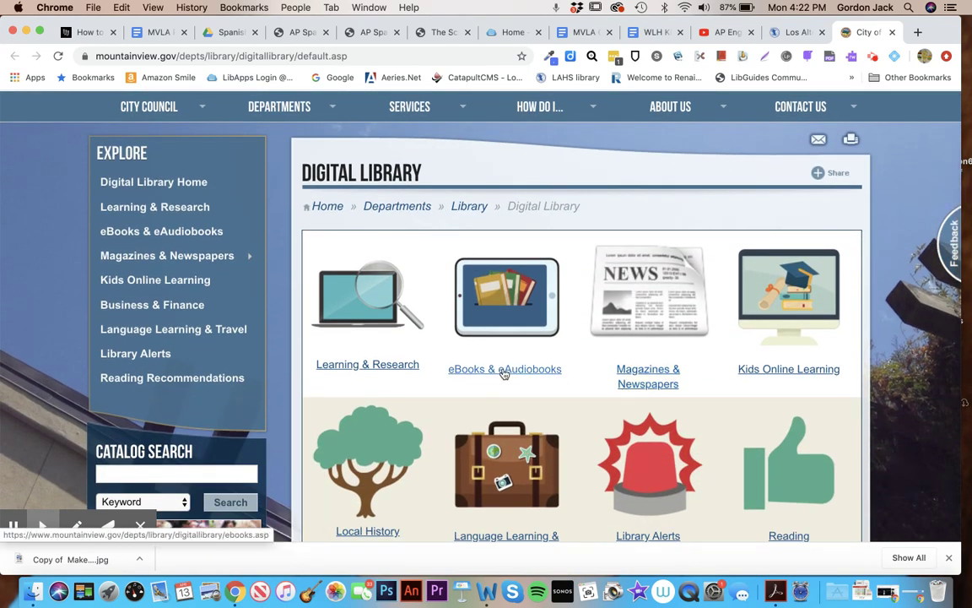
click(504, 371)
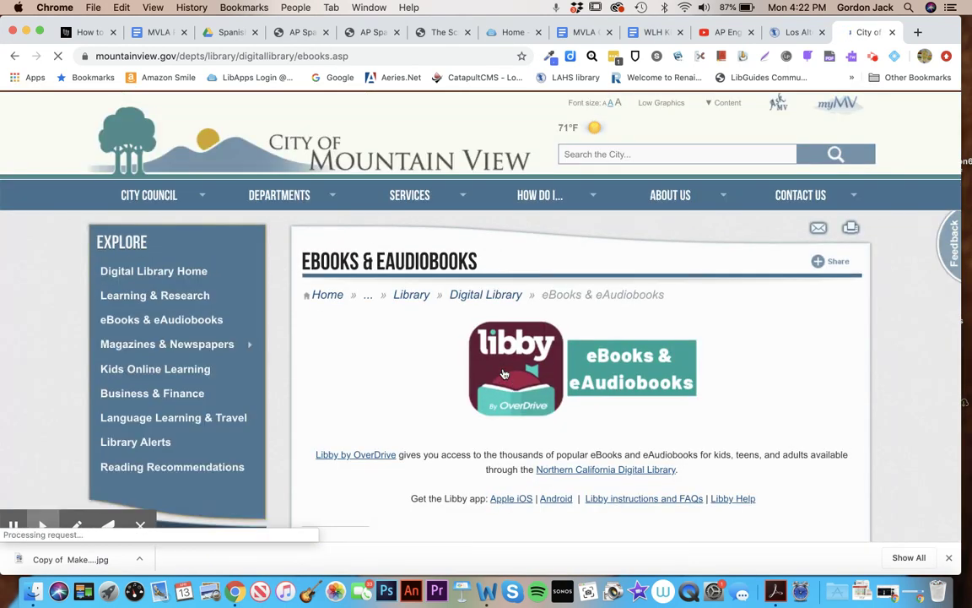
scroll(504, 372, down, 1)
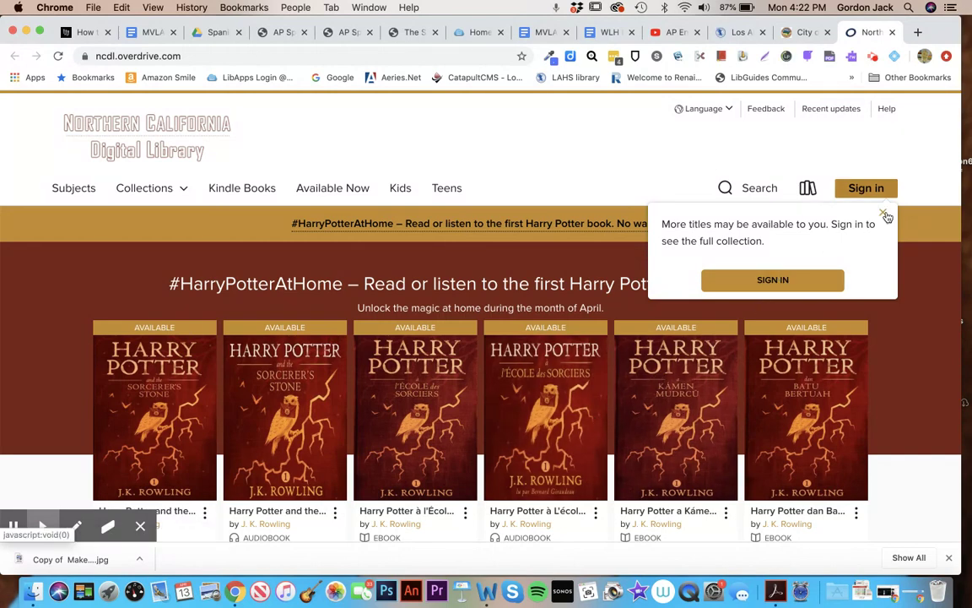
click(783, 287)
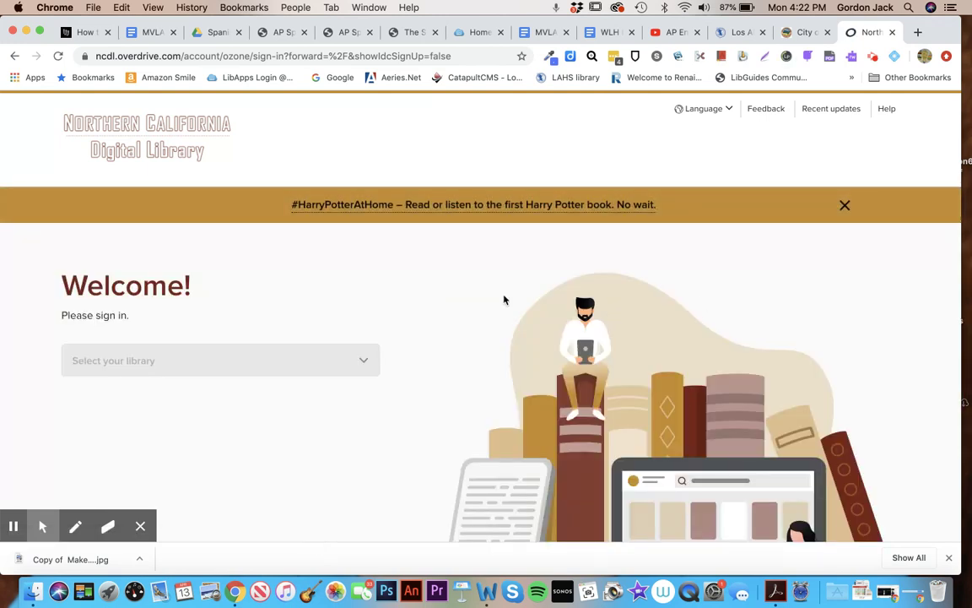
Select Mountain View Public Library from the member library dropdown
scroll(503, 300, down, 2)
click(368, 288)
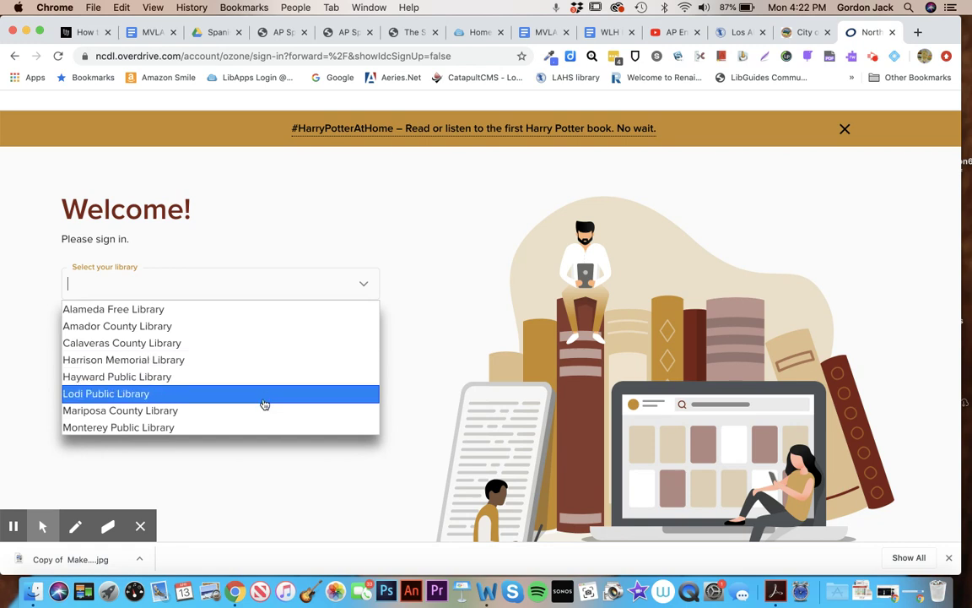
scroll(263, 403, down, 1)
click(192, 420)
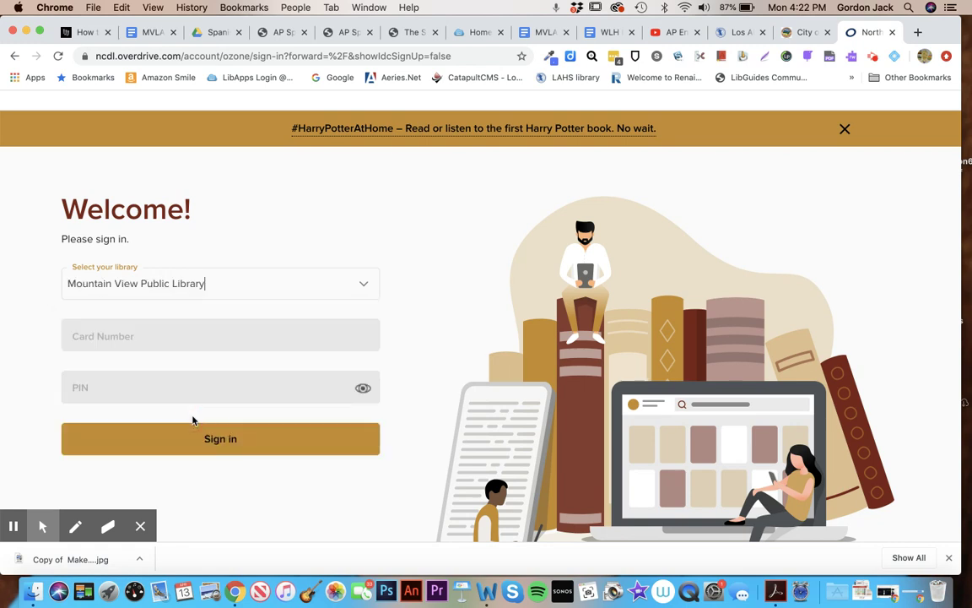
Enter the library card number and PIN, then submit the sign-in
click(170, 334)
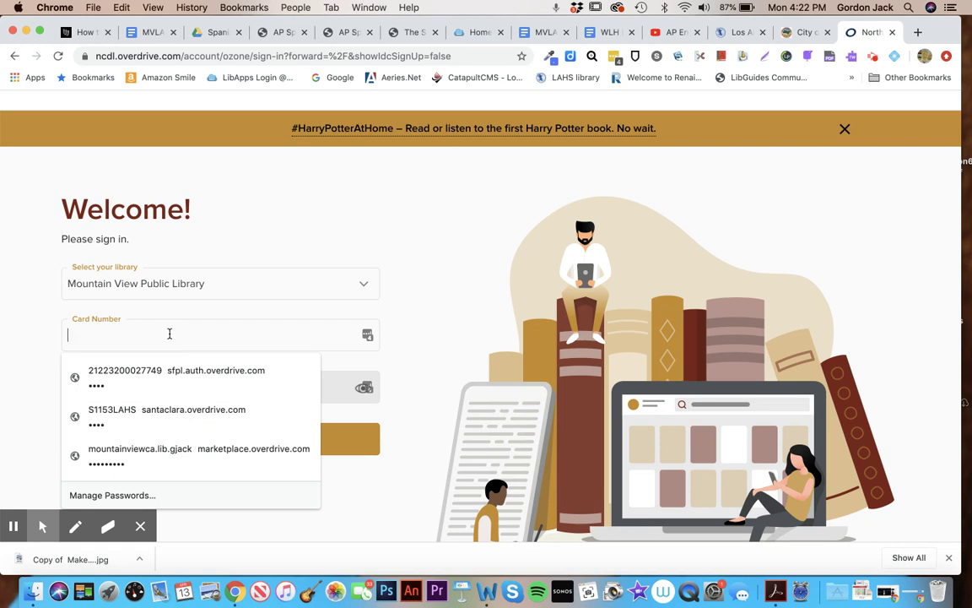
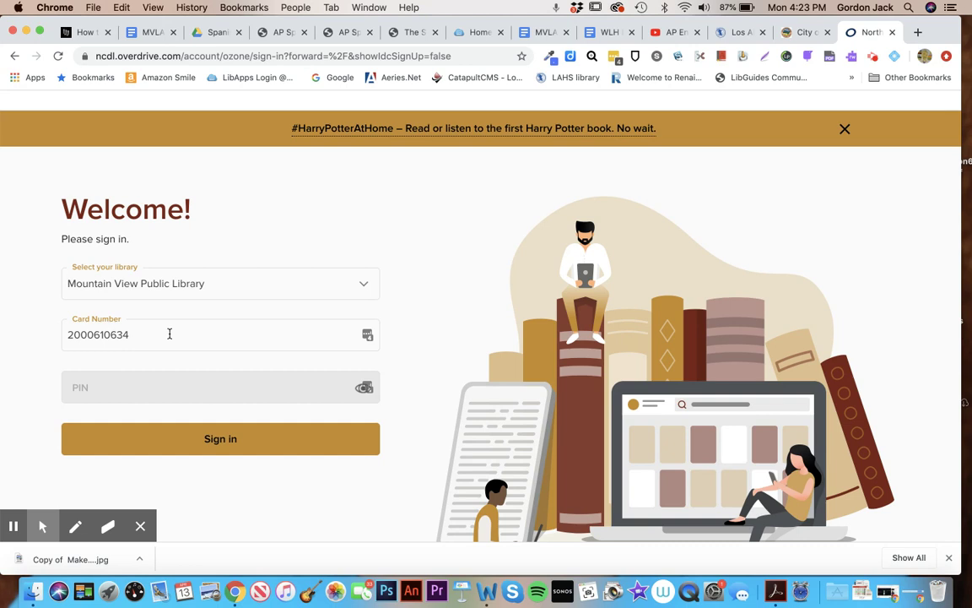
key(Tab)
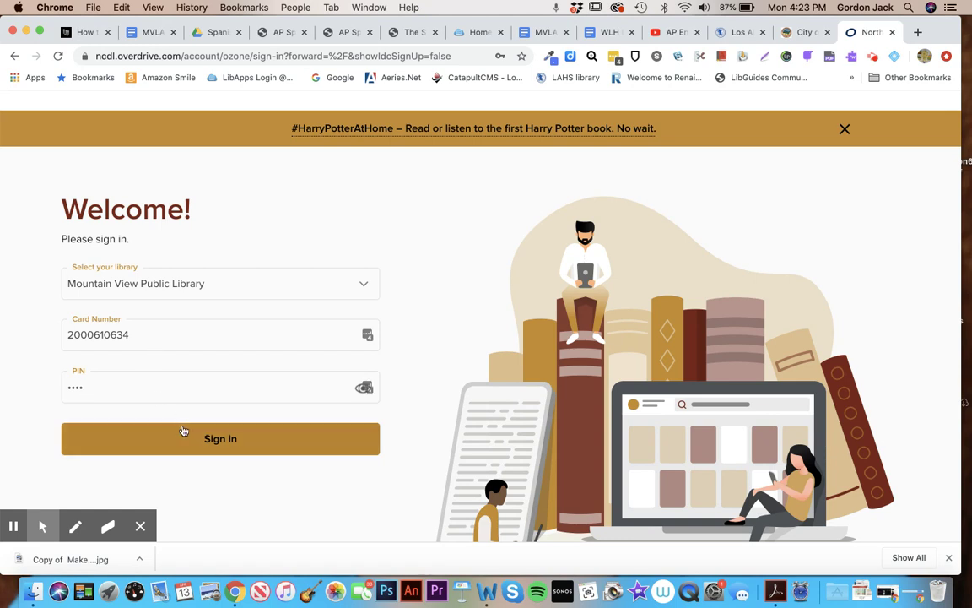
click(209, 448)
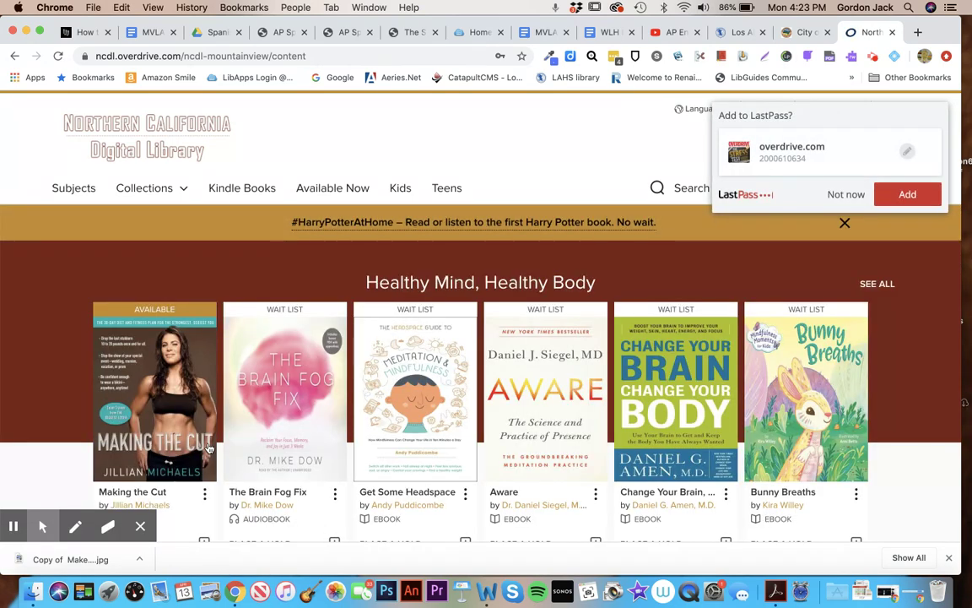
Decline the LastPass save prompt and open the Ebooks 'Available now' collection
click(839, 194)
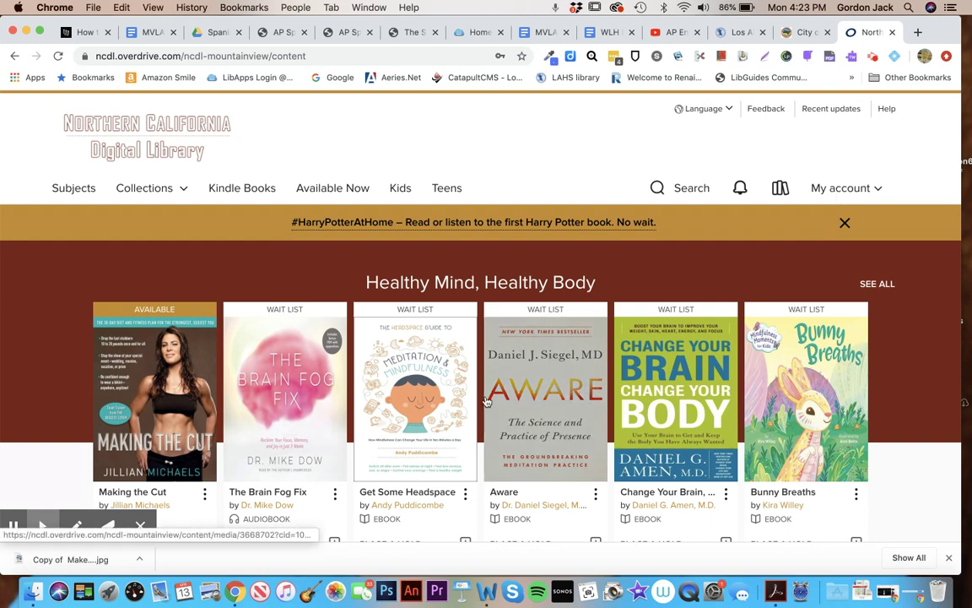
scroll(486, 401, down, 3)
scroll(486, 401, up, 3)
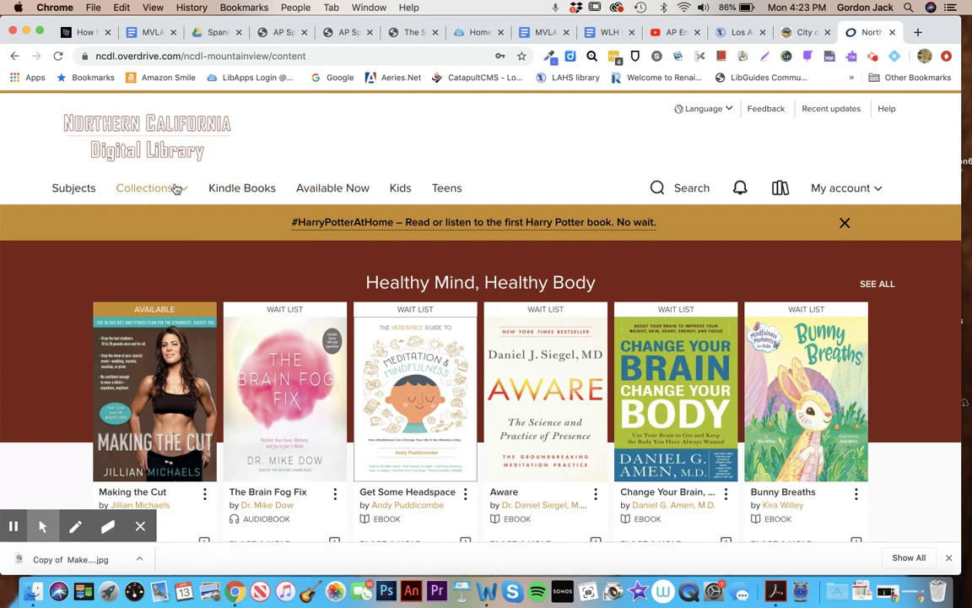
click(181, 192)
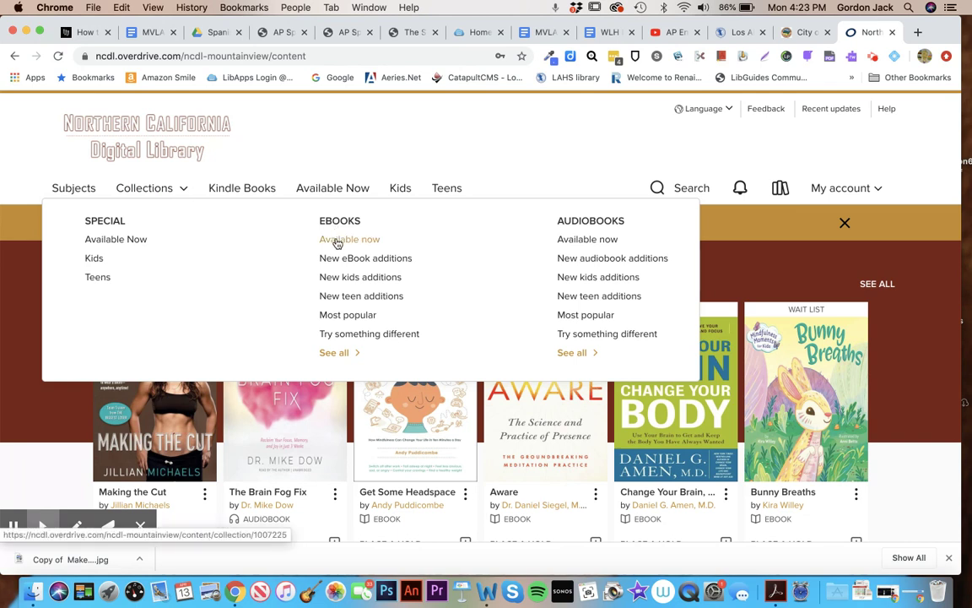
click(337, 243)
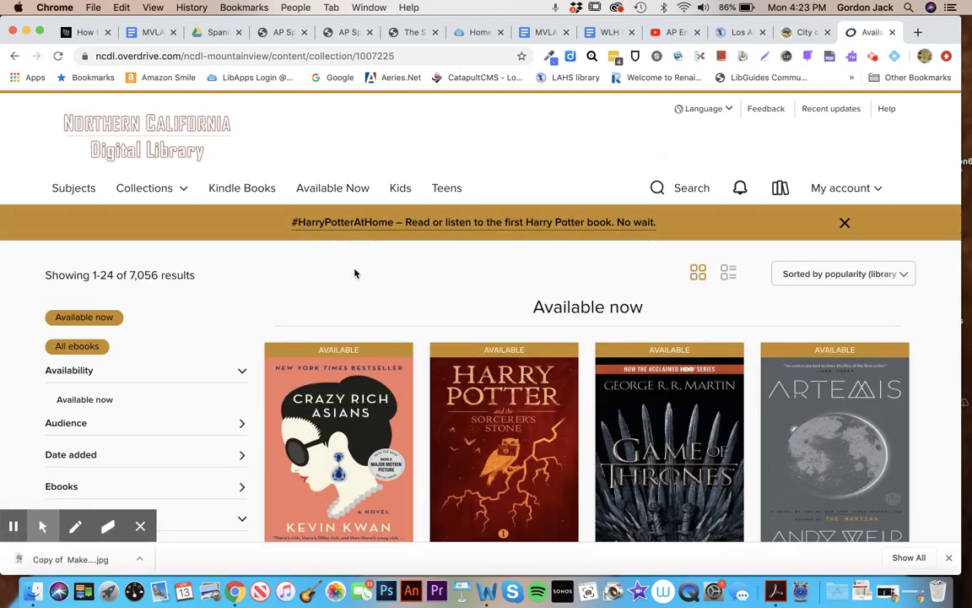
Scroll through the 7,056 Available now ebook results and back up
scroll(354, 272, down, 5)
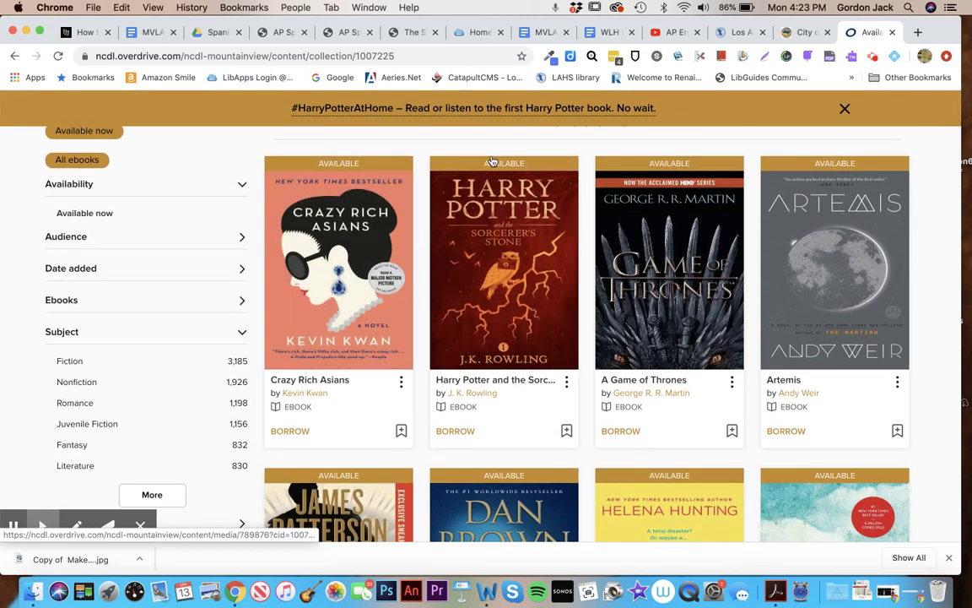
scroll(417, 217, down, 4)
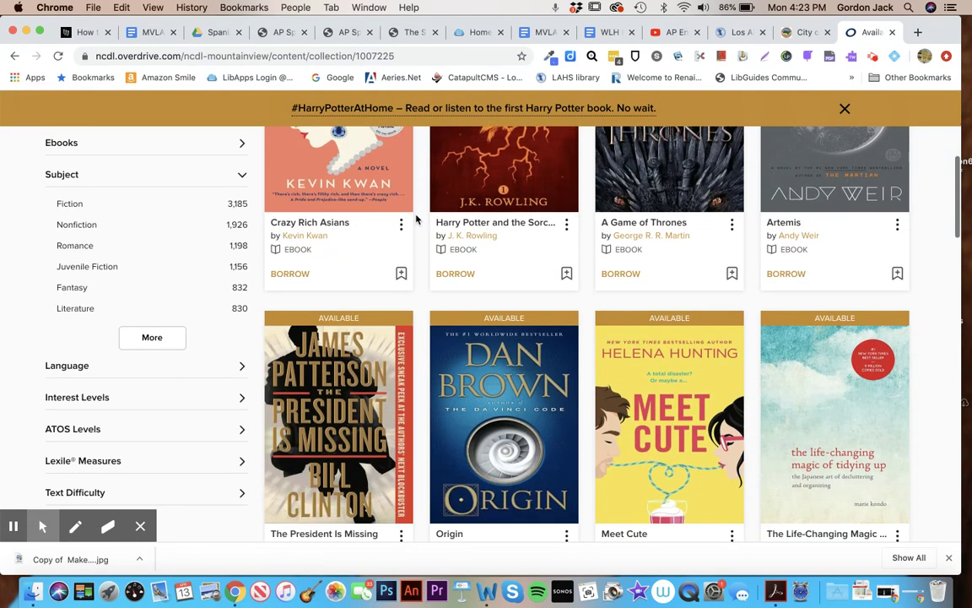
scroll(417, 219, down, 7)
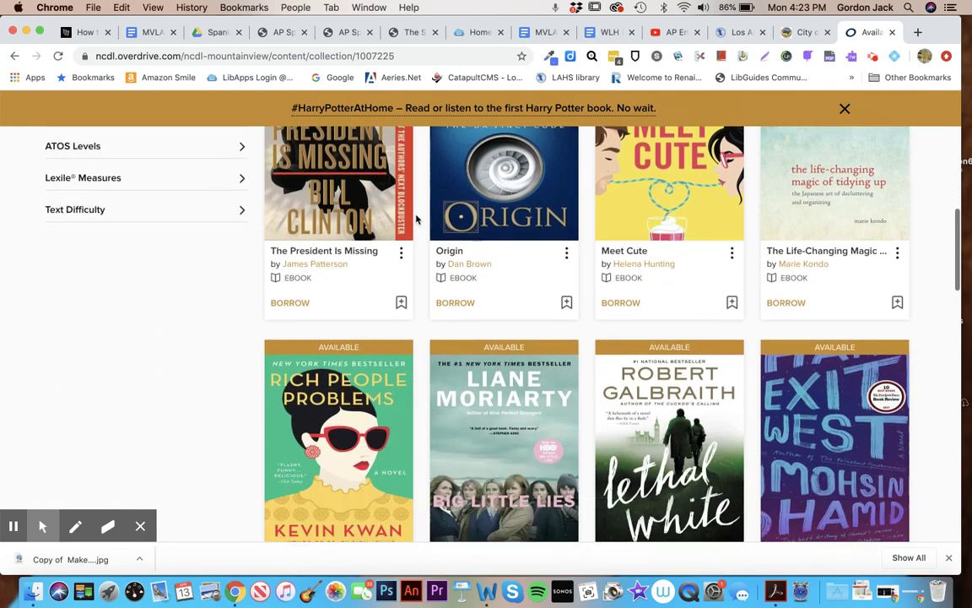
scroll(417, 219, down, 6)
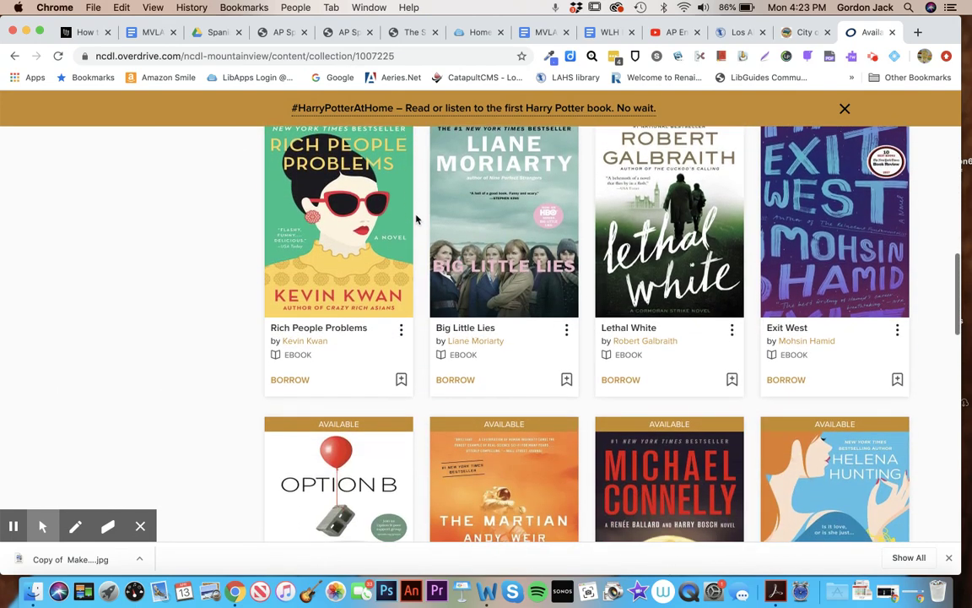
scroll(417, 218, down, 8)
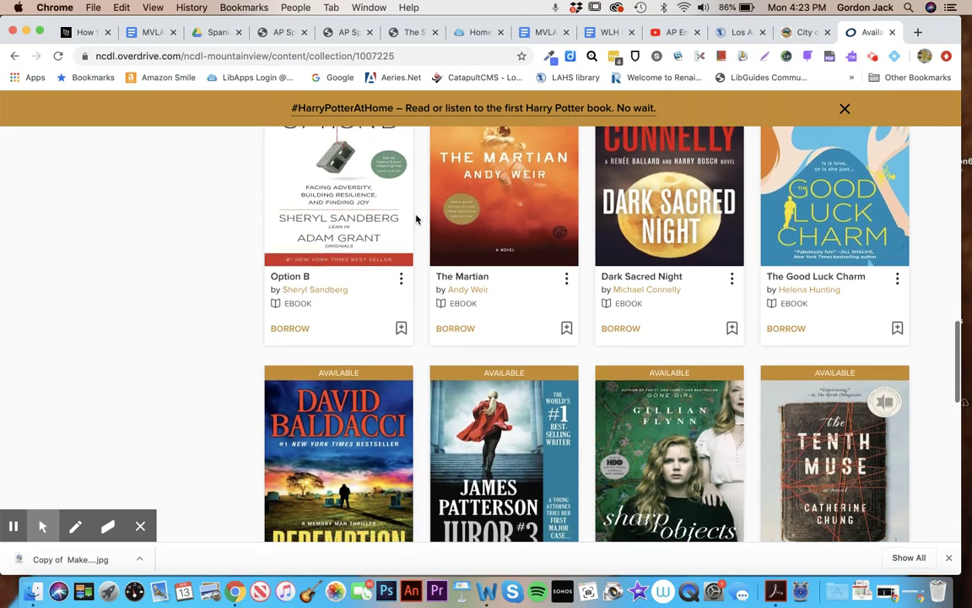
scroll(417, 218, down, 4)
scroll(417, 219, up, 19)
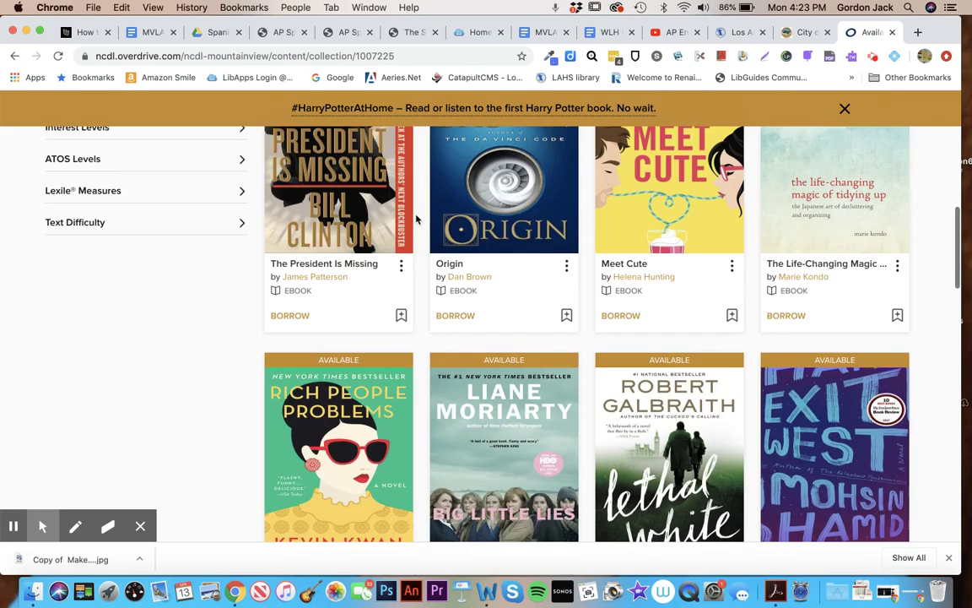
scroll(417, 219, up, 11)
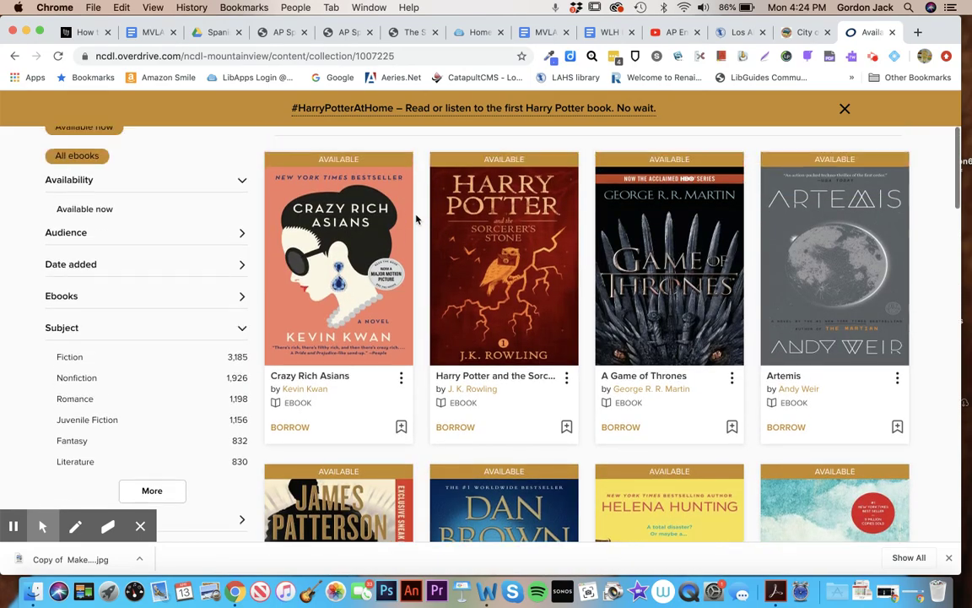
scroll(417, 218, up, 1)
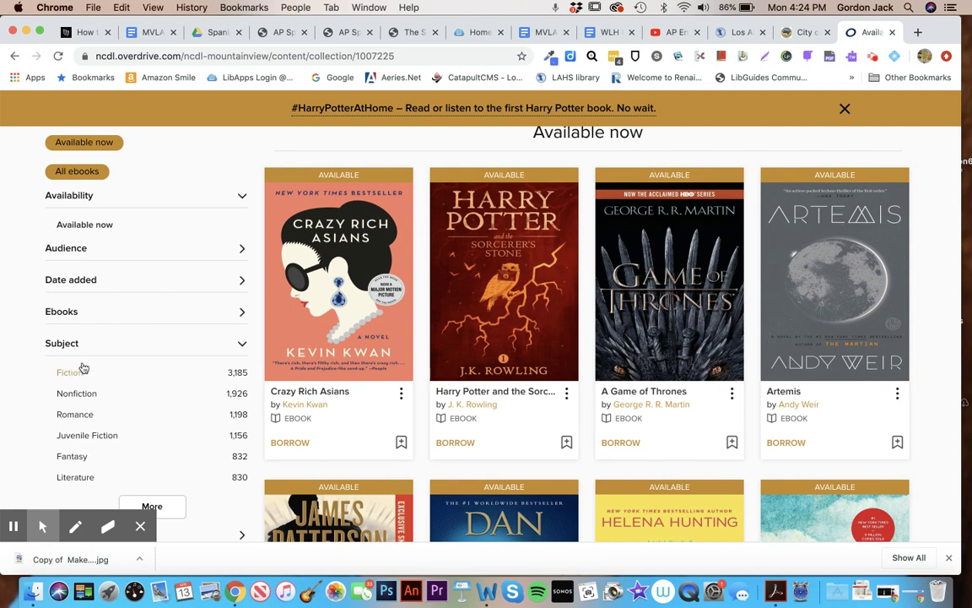
Expand the subject list and filter the results to Young Adult Fiction
scroll(81, 414, down, 3)
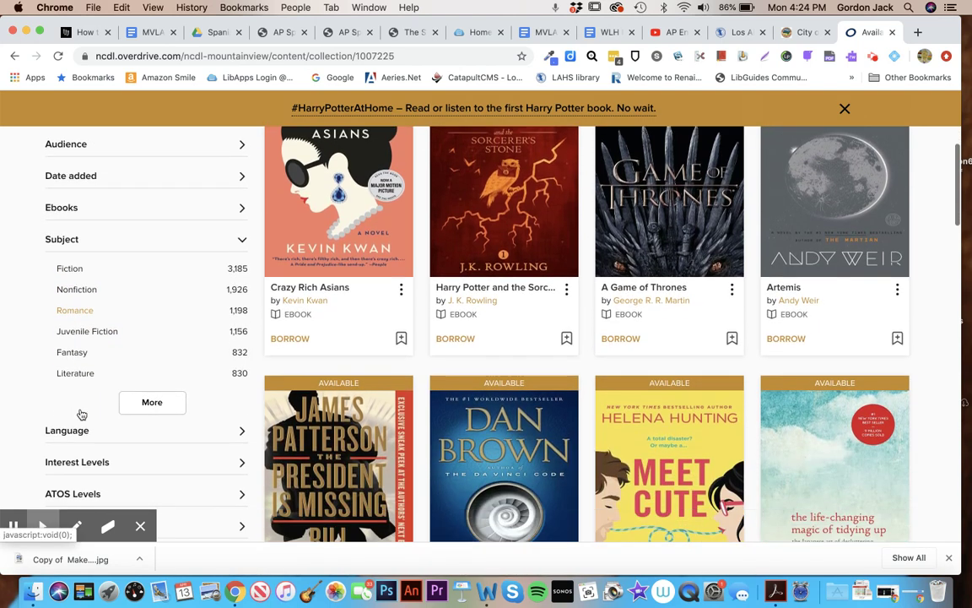
click(141, 400)
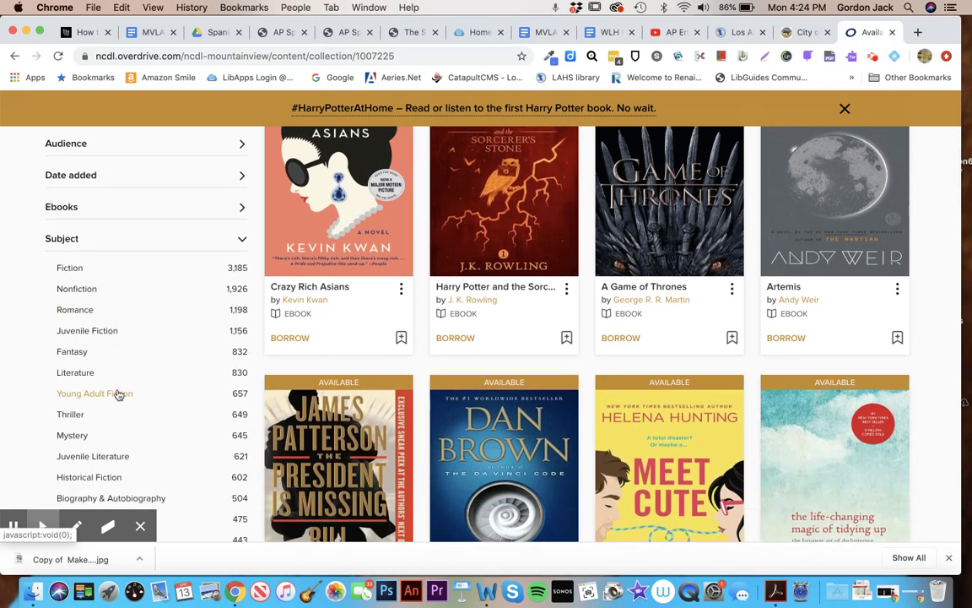
click(106, 397)
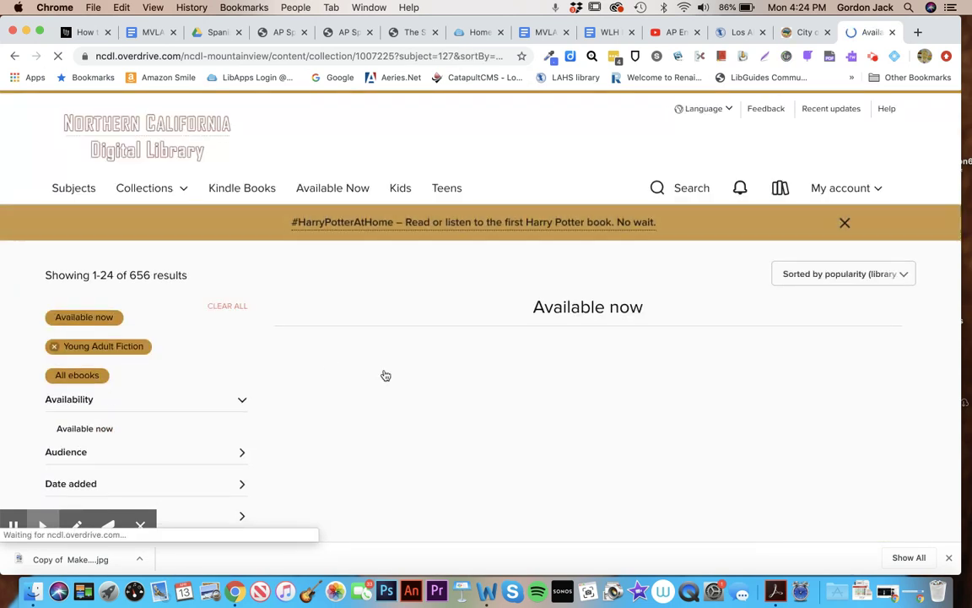
Open the Children of Blood and Bone ebook page, then switch to the SCCLD student site tab
scroll(385, 374, down, 2)
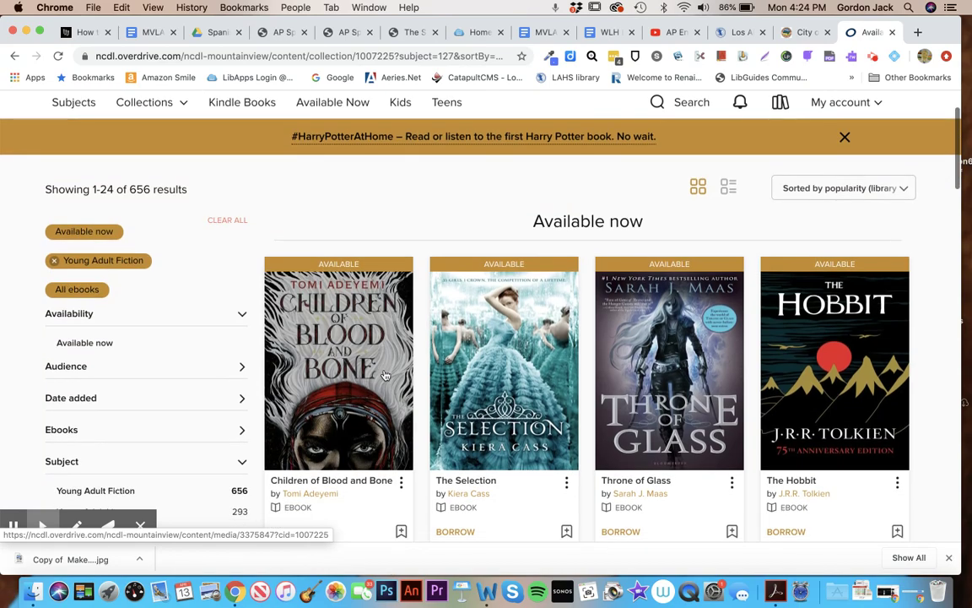
scroll(385, 374, down, 3)
scroll(385, 374, down, 5)
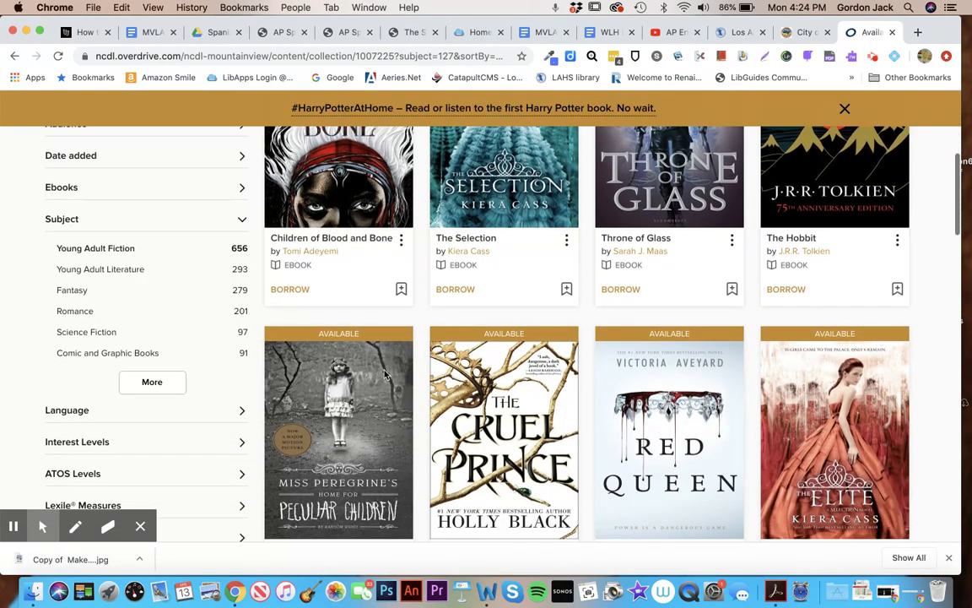
scroll(385, 374, down, 3)
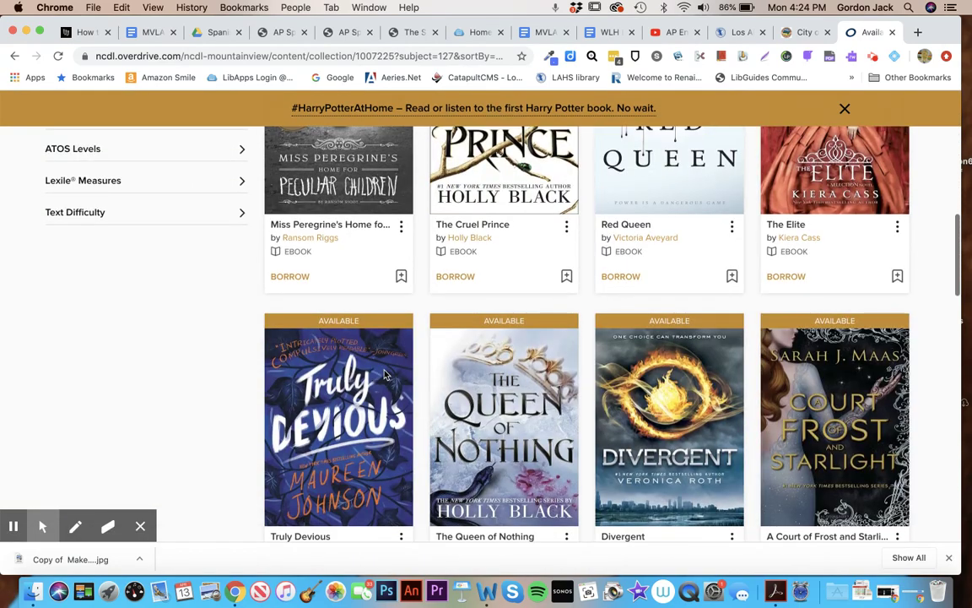
scroll(385, 374, up, 8)
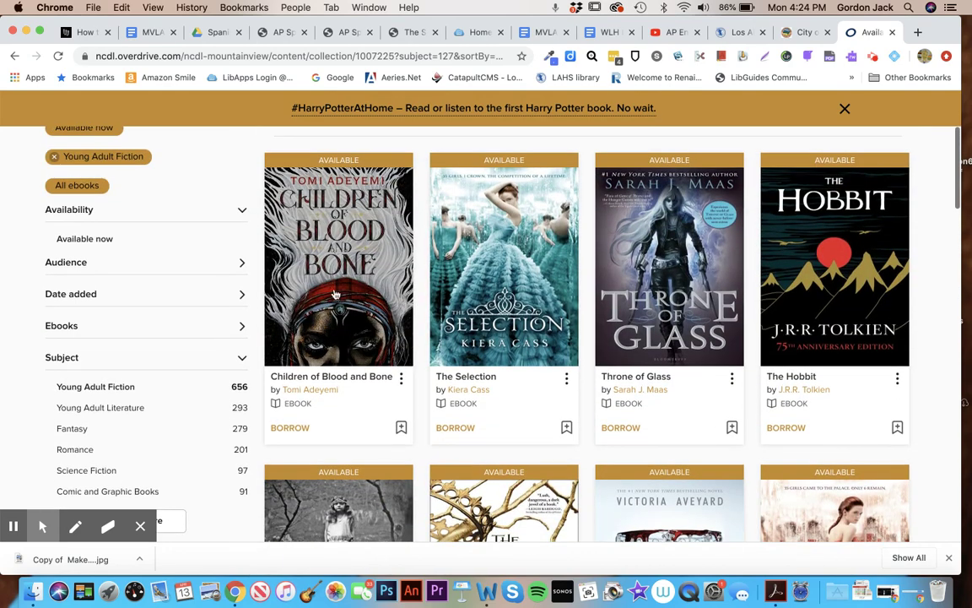
click(337, 279)
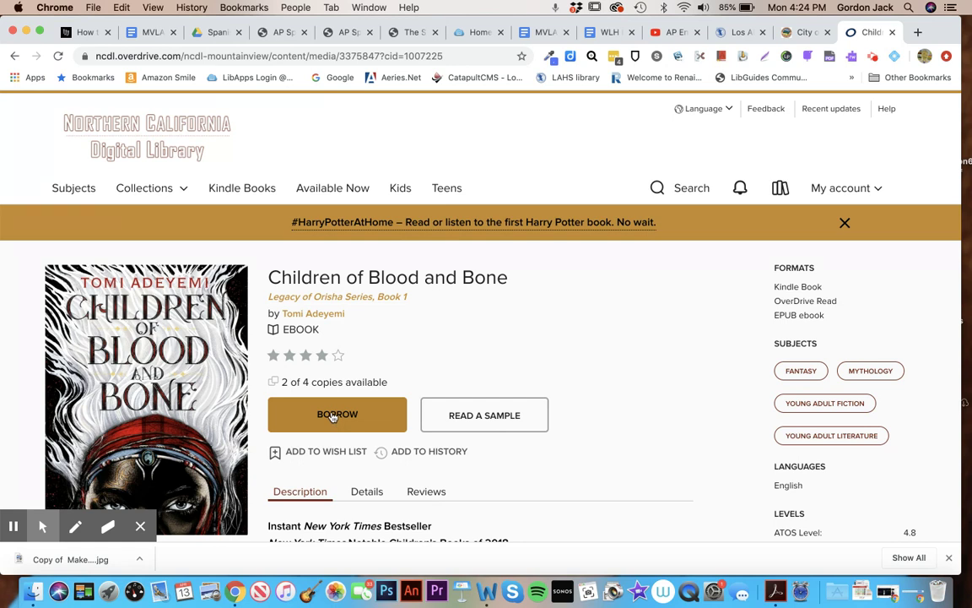
click(737, 31)
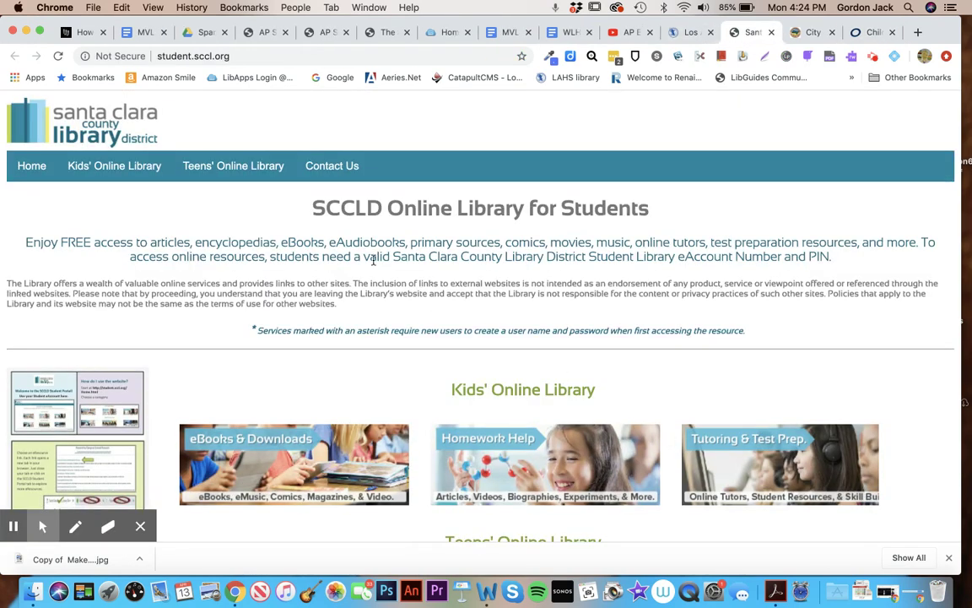
Go to Teens' Online Library > eBooks and Downloads and open the OverDrive teens collection
mouse_move(235, 165)
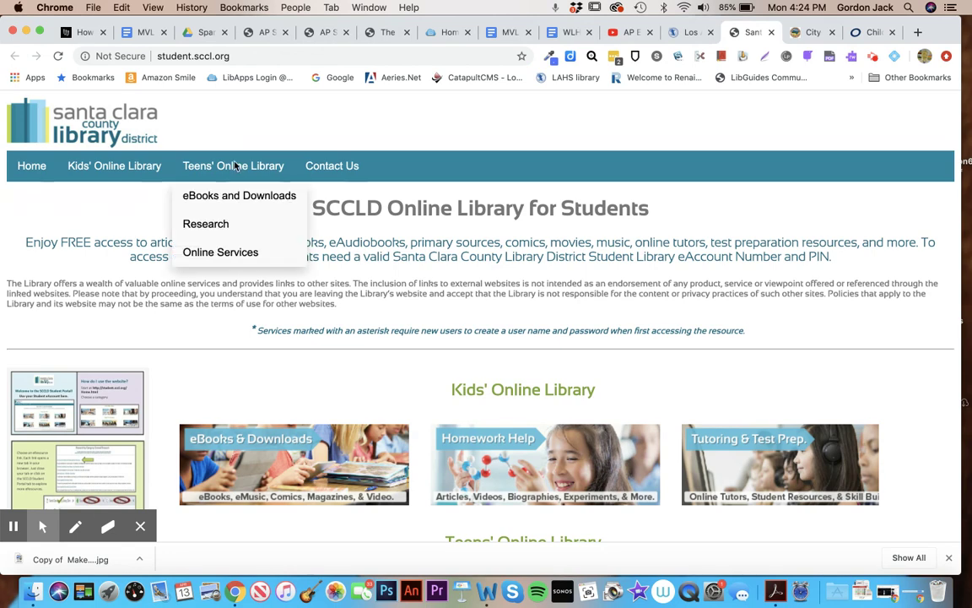
click(233, 201)
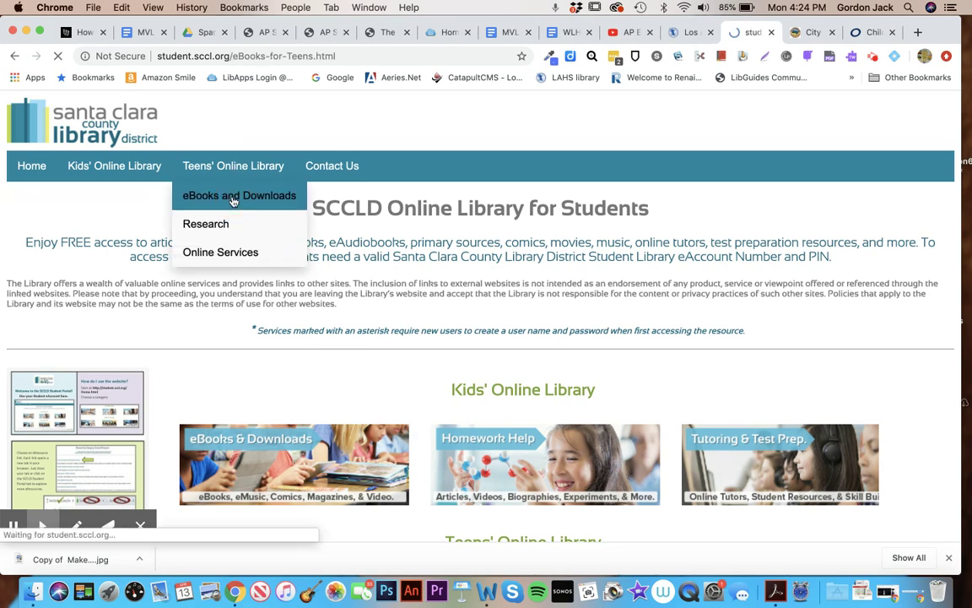
scroll(244, 282, down, 4)
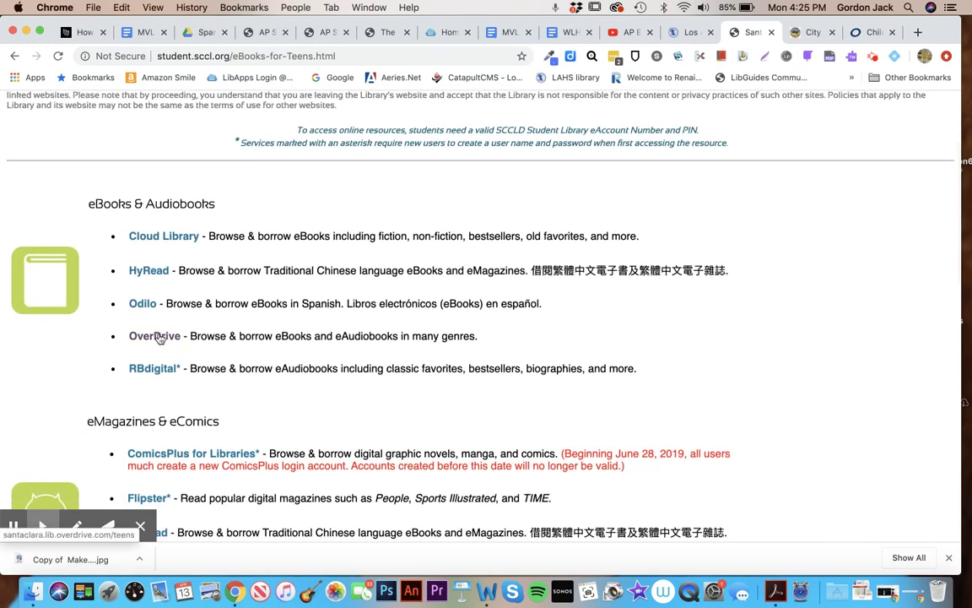
click(157, 336)
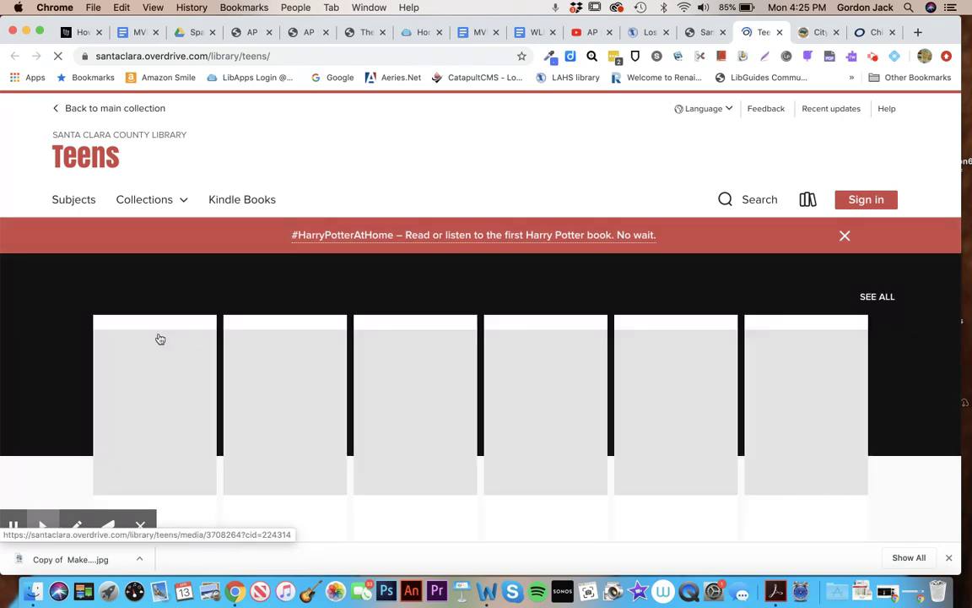
Check the LAHS eLibrary card login steps, then sign in to Santa Clara County Library Teens
scroll(158, 337, down, 2)
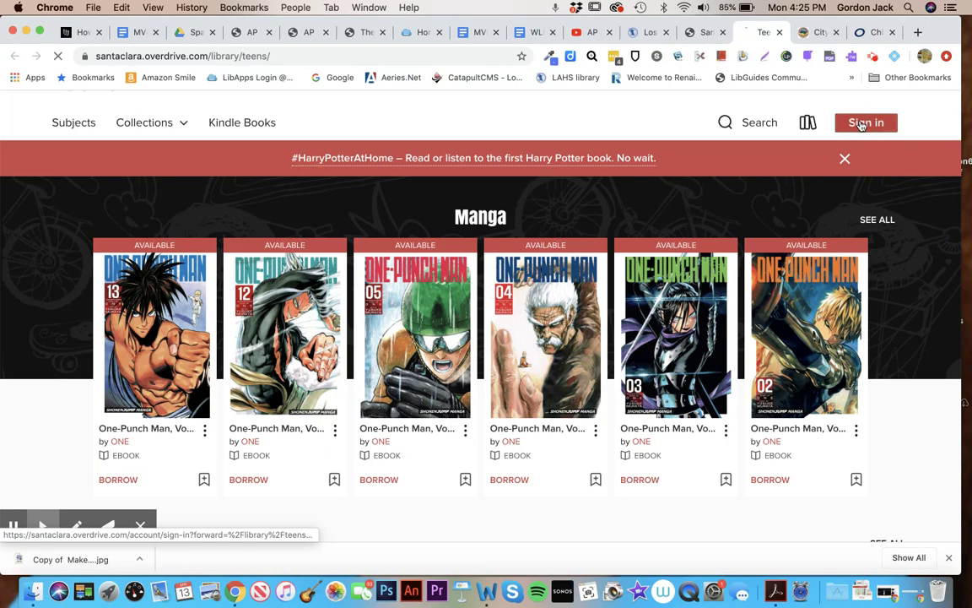
click(862, 125)
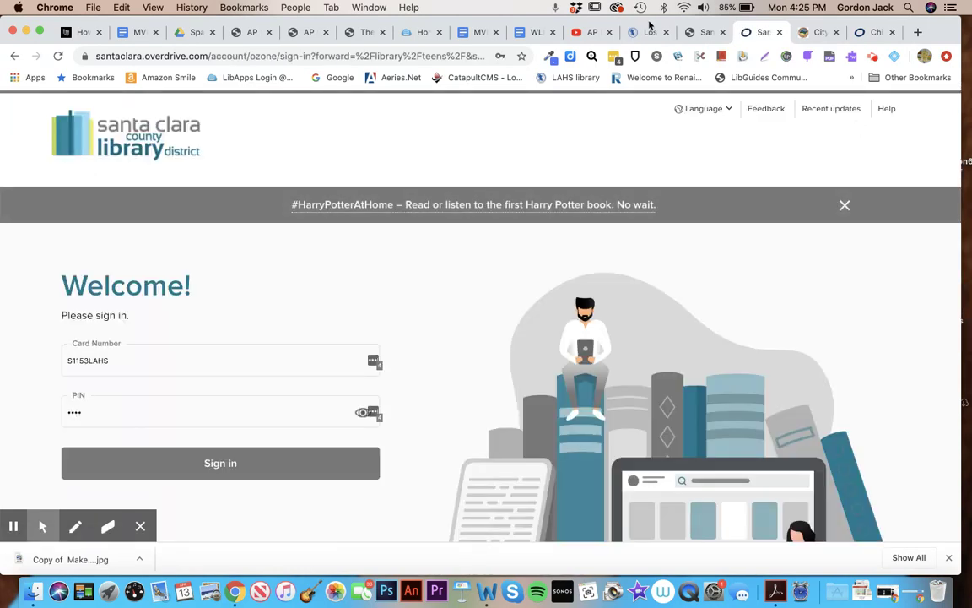
click(650, 34)
scroll(719, 399, down, 5)
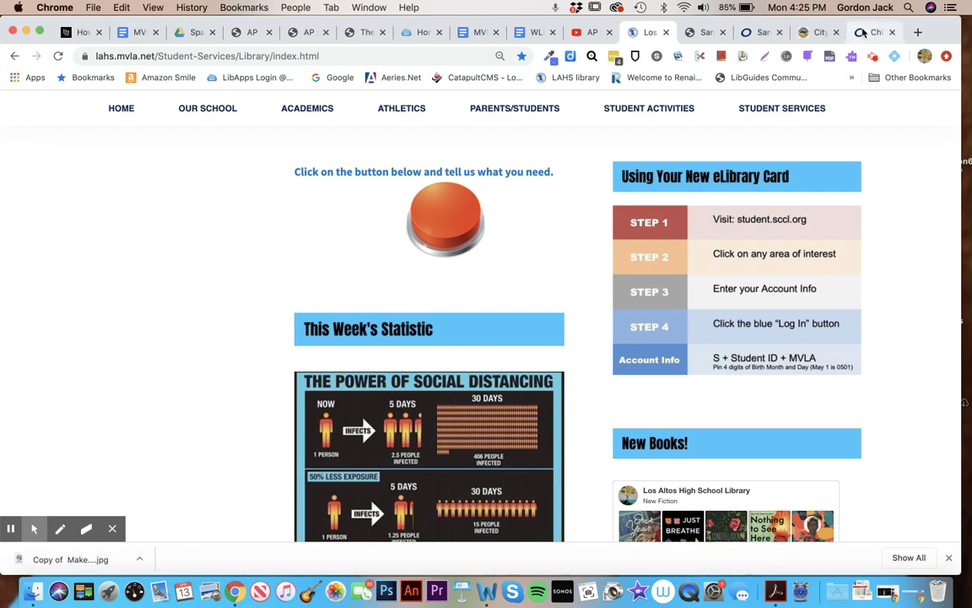
click(762, 35)
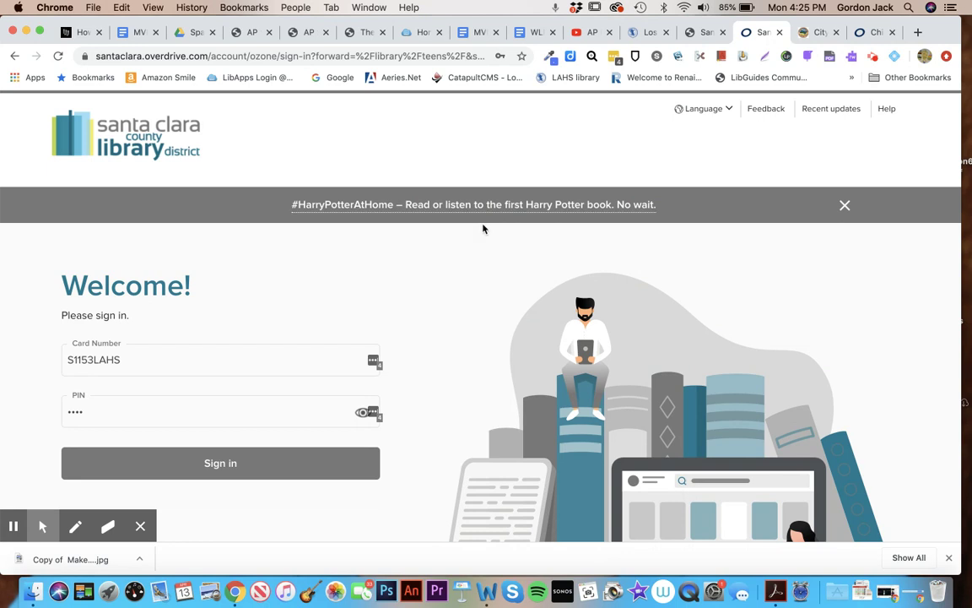
click(185, 461)
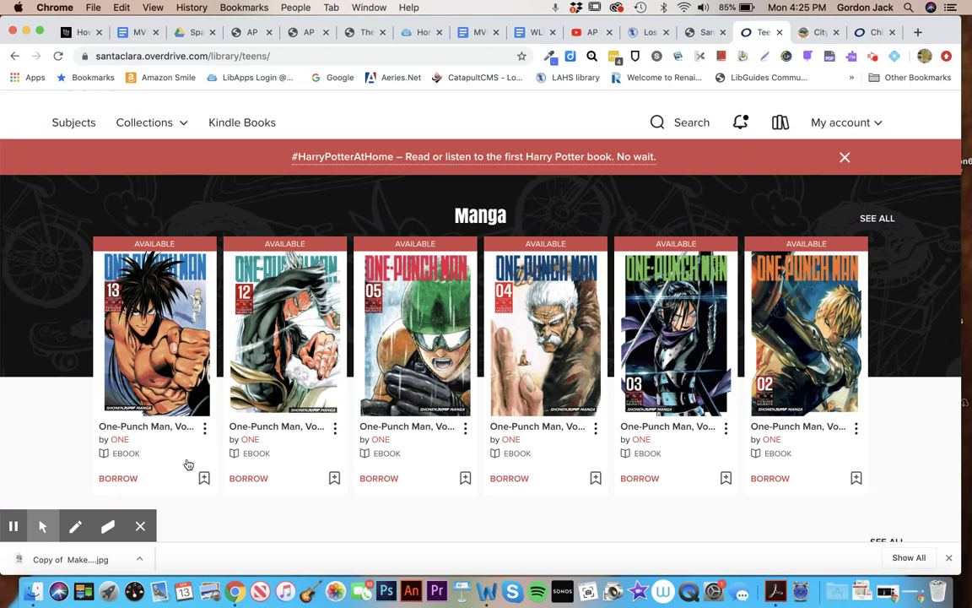
Scroll the Teens home page past the Manga shelf and back to the top
scroll(188, 464, down, 1)
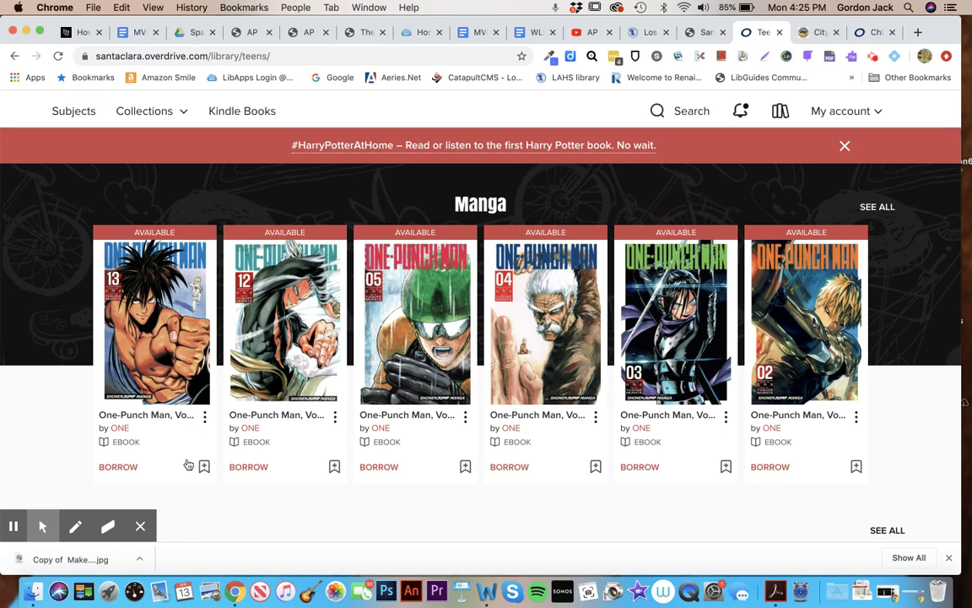
scroll(188, 464, up, 3)
Open the Ebooks 'No wait, no problems' collection and scroll through its 3,071 titles
click(130, 167)
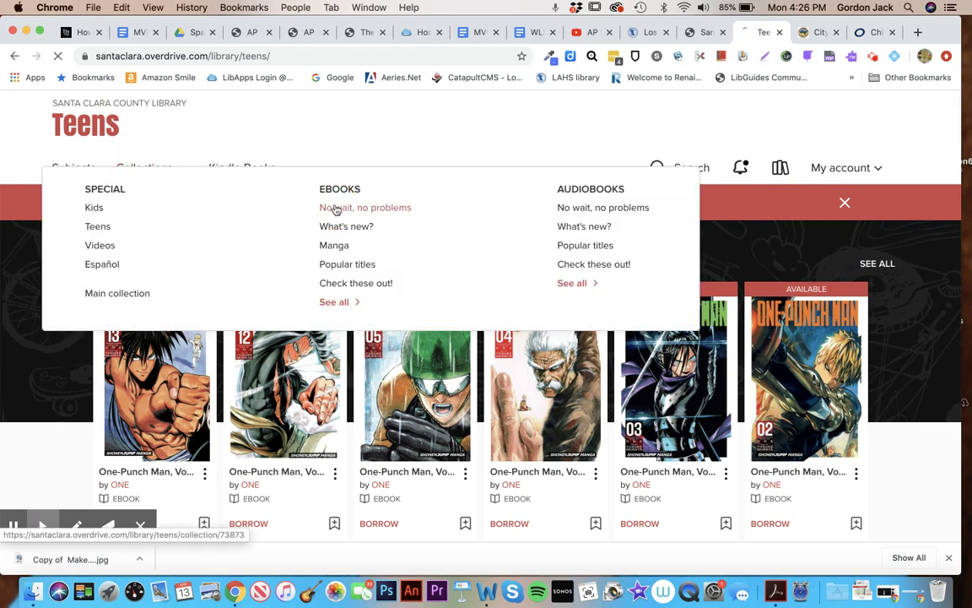
click(336, 210)
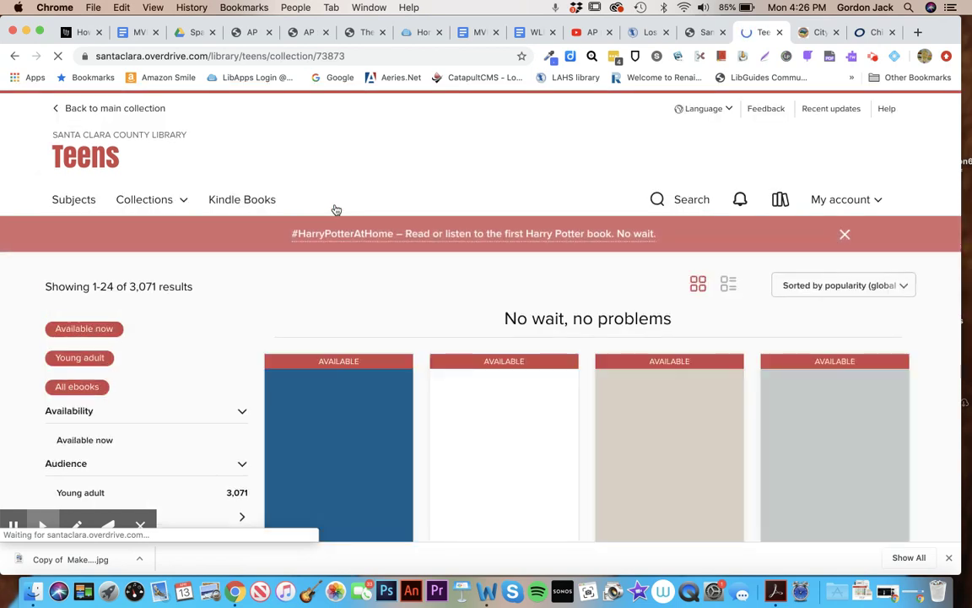
scroll(404, 351, down, 3)
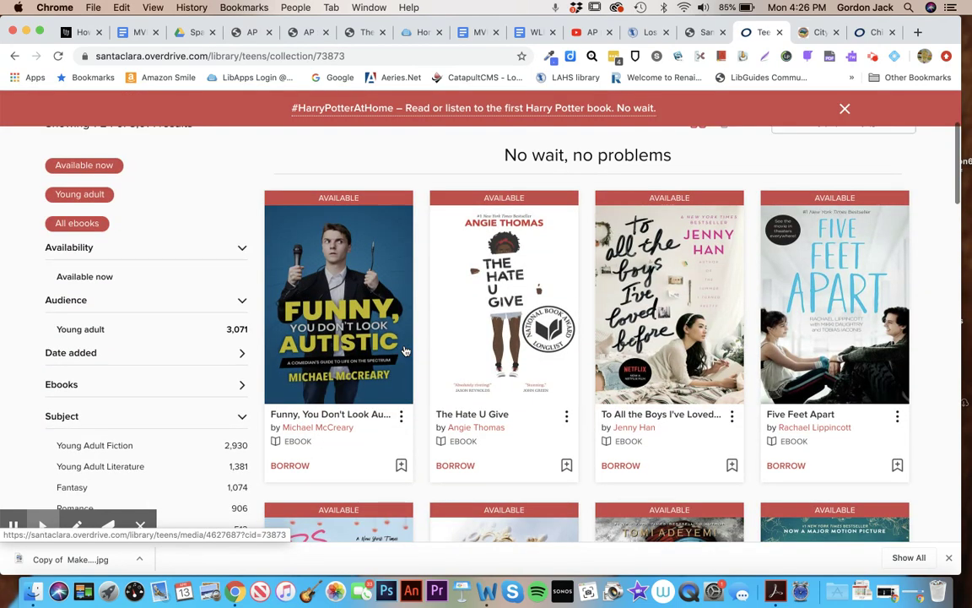
scroll(404, 350, down, 6)
scroll(405, 351, up, 9)
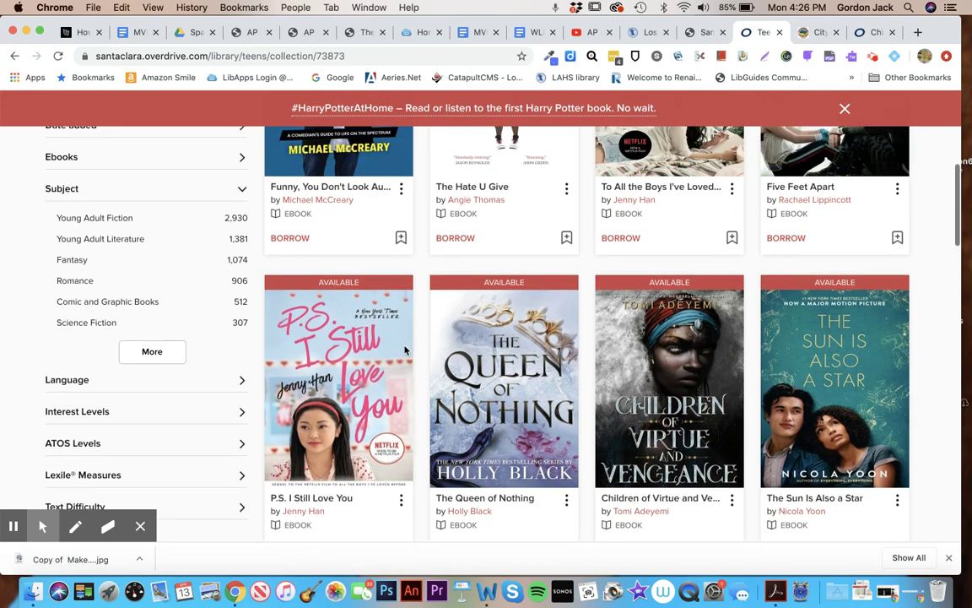
scroll(405, 351, up, 1)
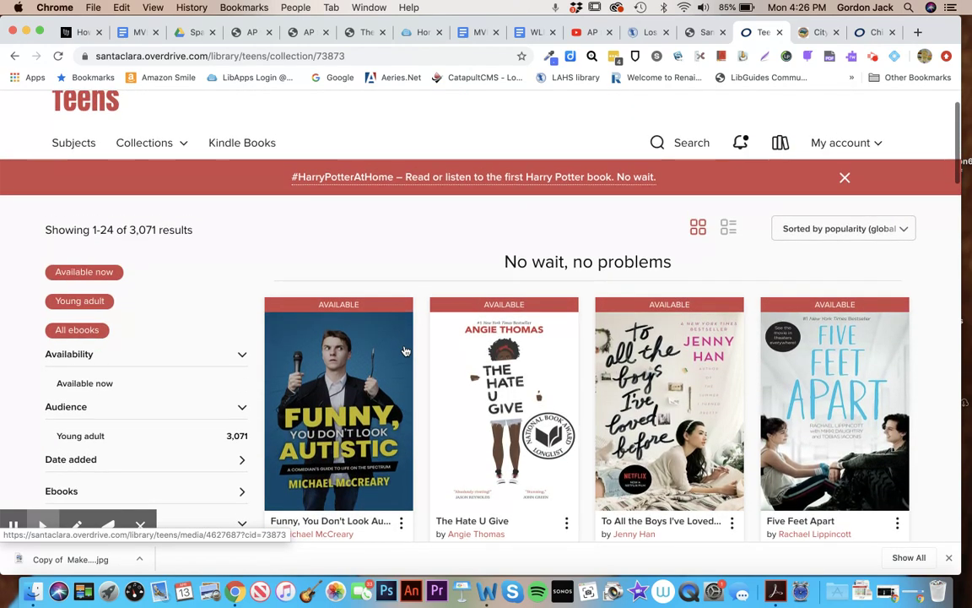
Open the Audiobooks 'No wait, no problems' collection and scroll down to find Mockingjay
click(176, 153)
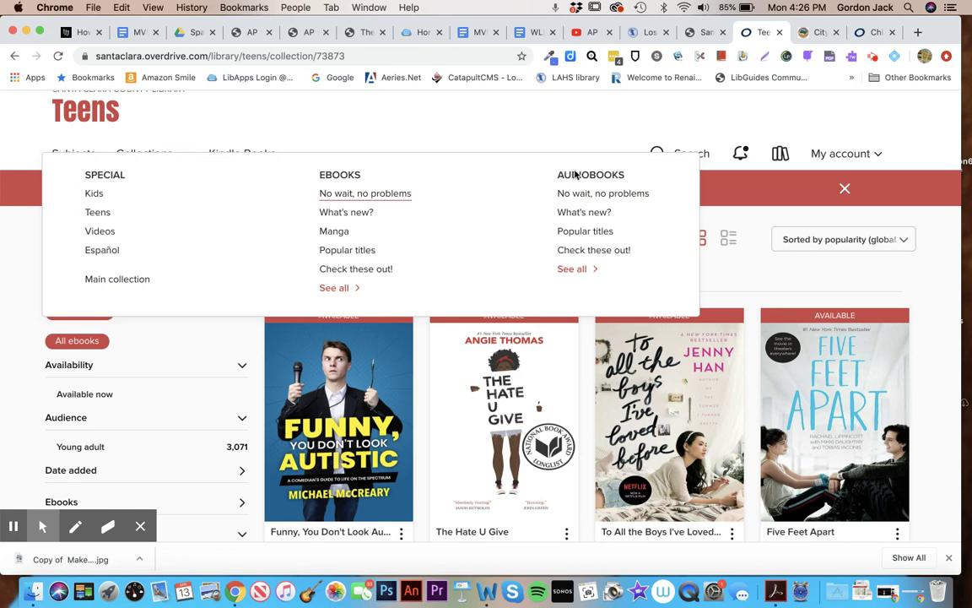
click(586, 195)
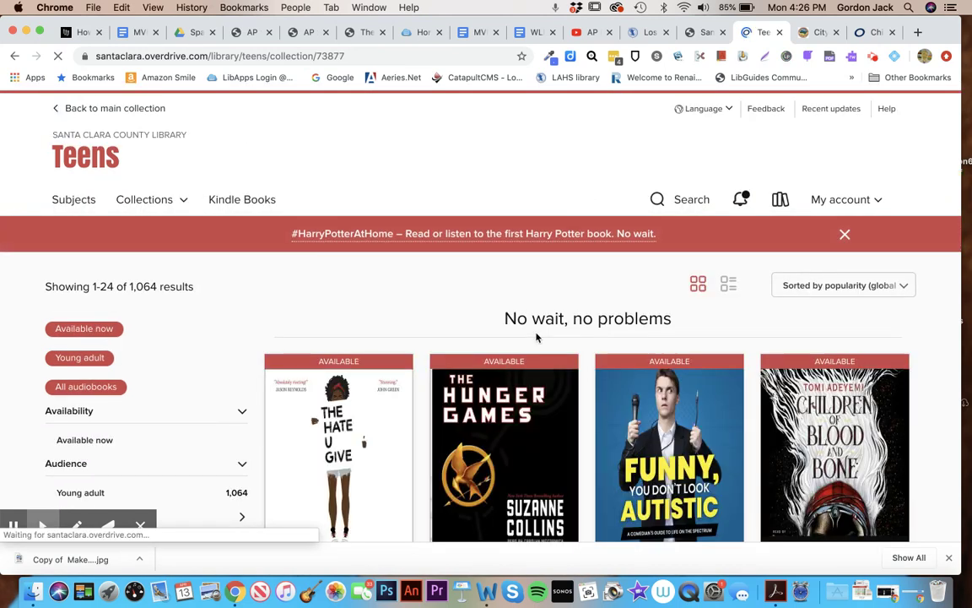
scroll(537, 335, down, 3)
scroll(537, 338, down, 5)
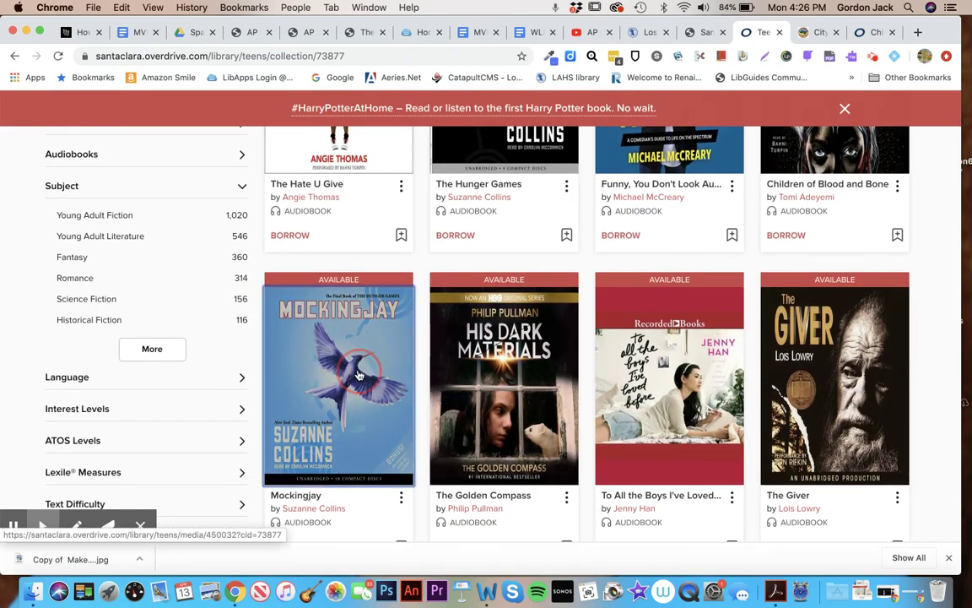
Borrow the Mockingjay audiobook for 21 days and dismiss the success message
click(390, 374)
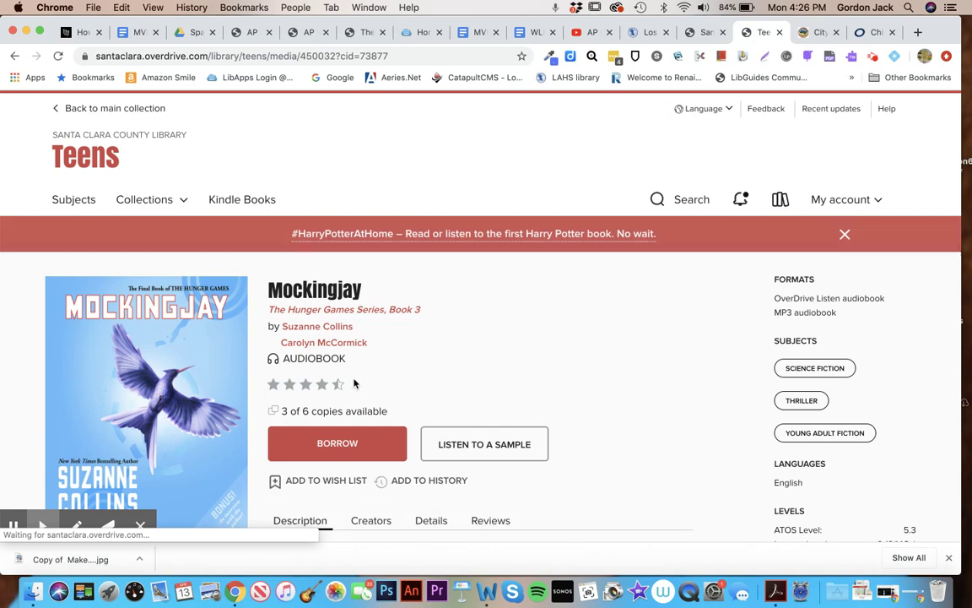
click(335, 444)
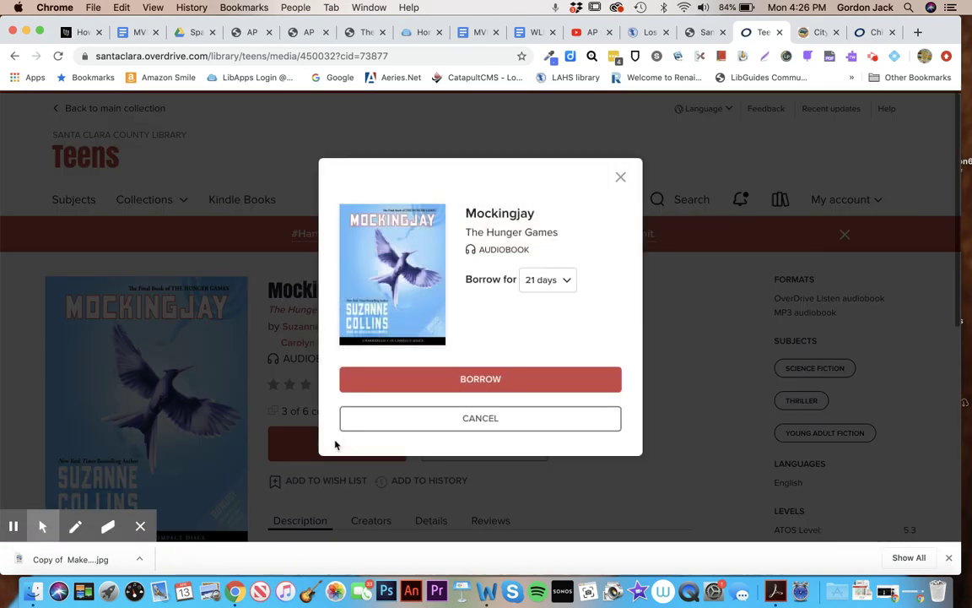
click(494, 379)
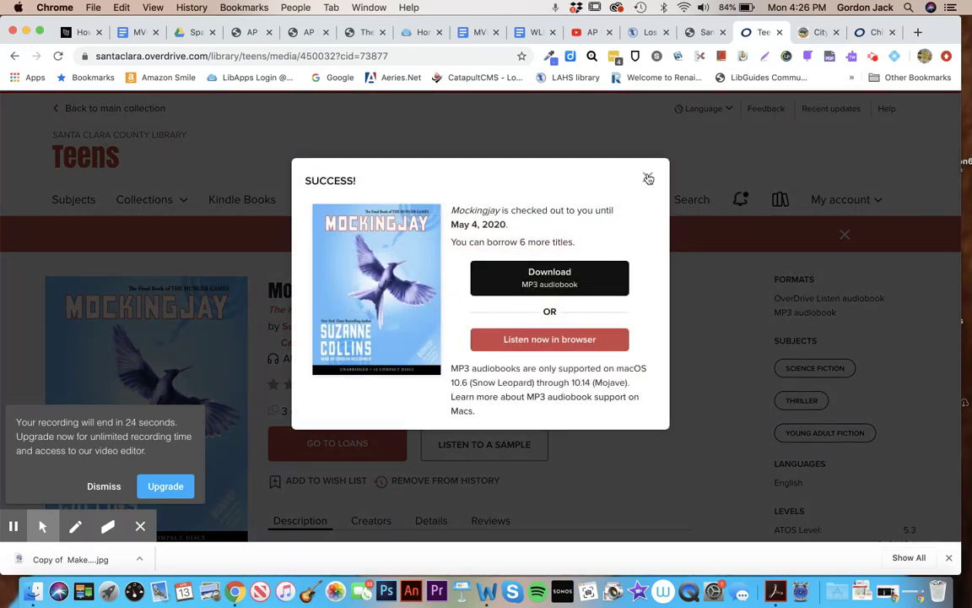
click(647, 177)
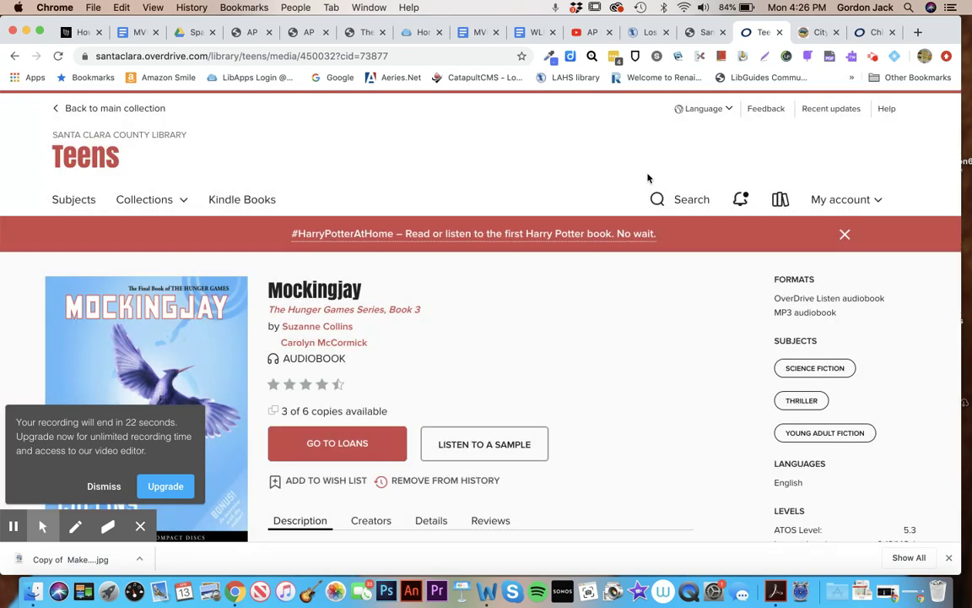